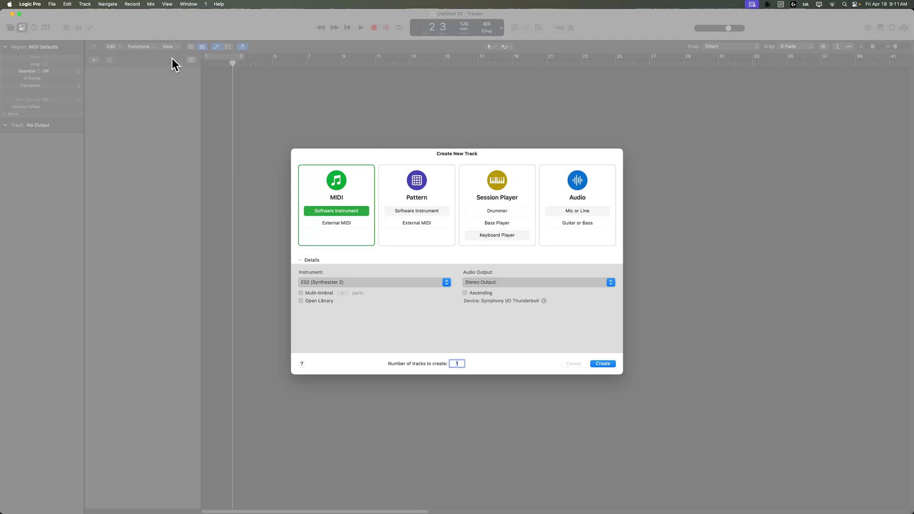
# Create one ES2 software instrument track, and make its track lane taller with the synth window moved clear of it.
pyautogui.click(152, 5)
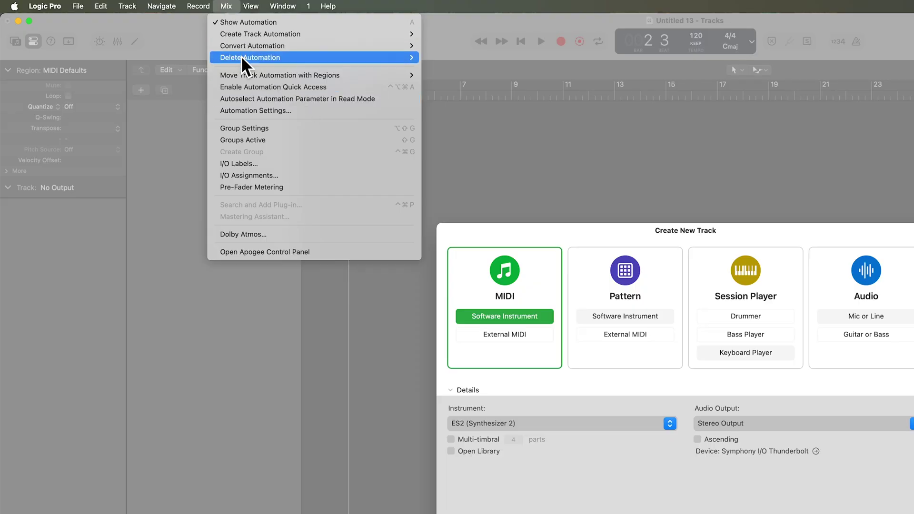
pyautogui.click(612, 228)
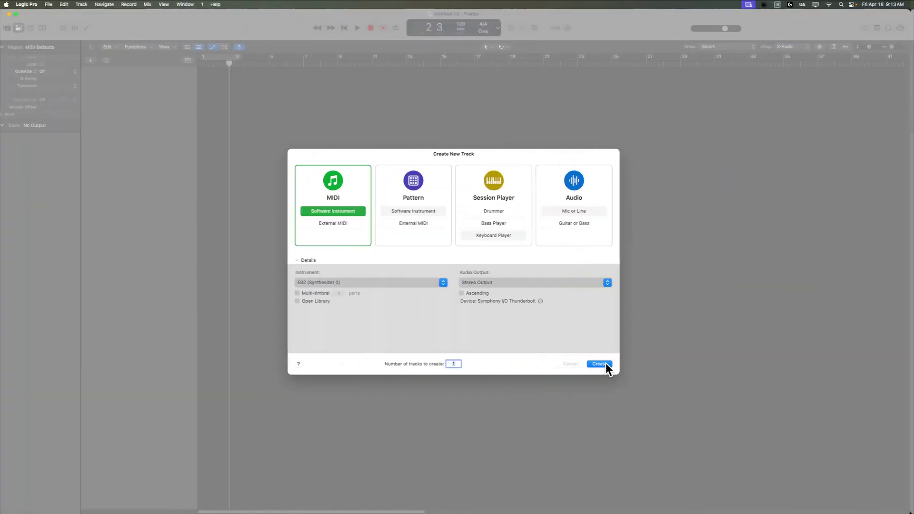
pyautogui.click(607, 364)
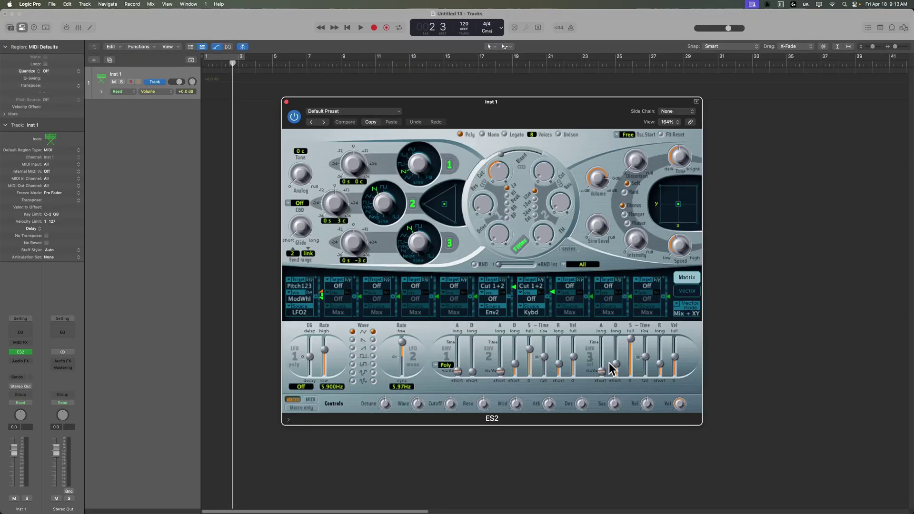
pyautogui.moveTo(596, 110); pyautogui.dragTo(764, 134)
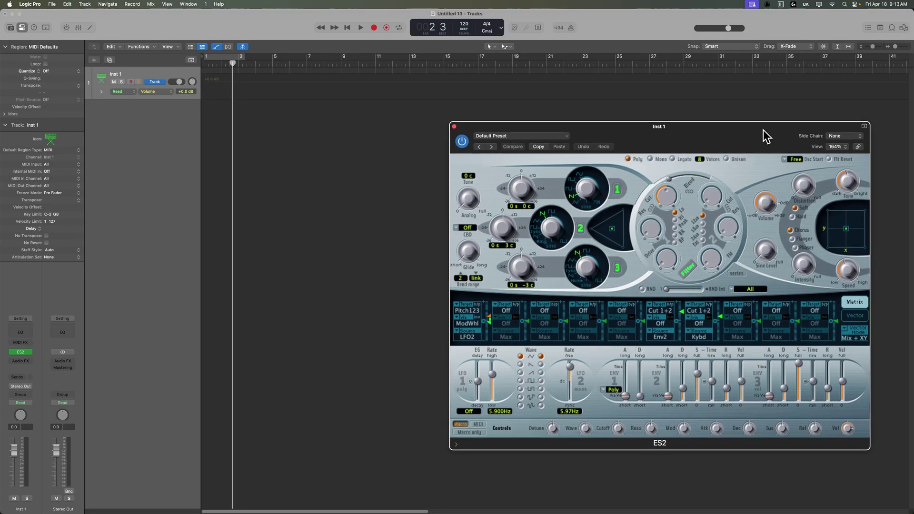
pyautogui.moveTo(172, 99); pyautogui.dragTo(151, 202)
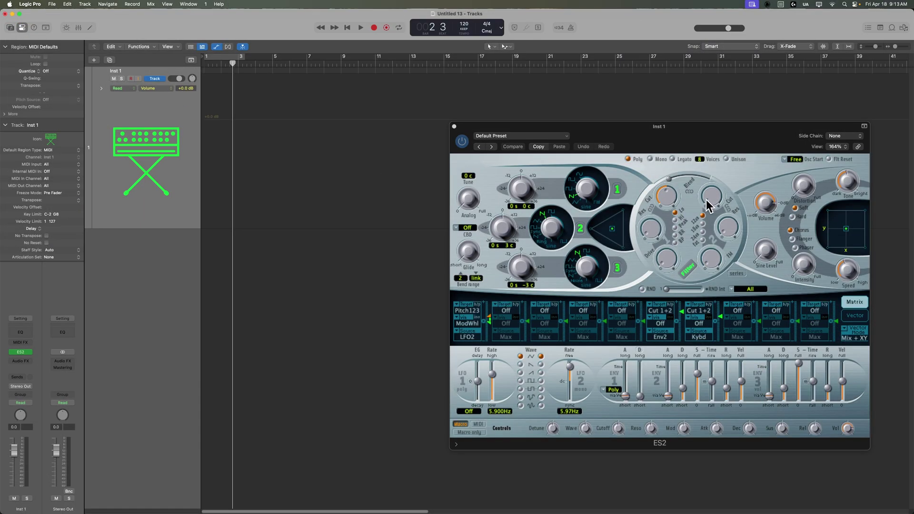
# Turn ES2's Filter 2 cutoff up and back down to its minimum.
pyautogui.click(716, 192)
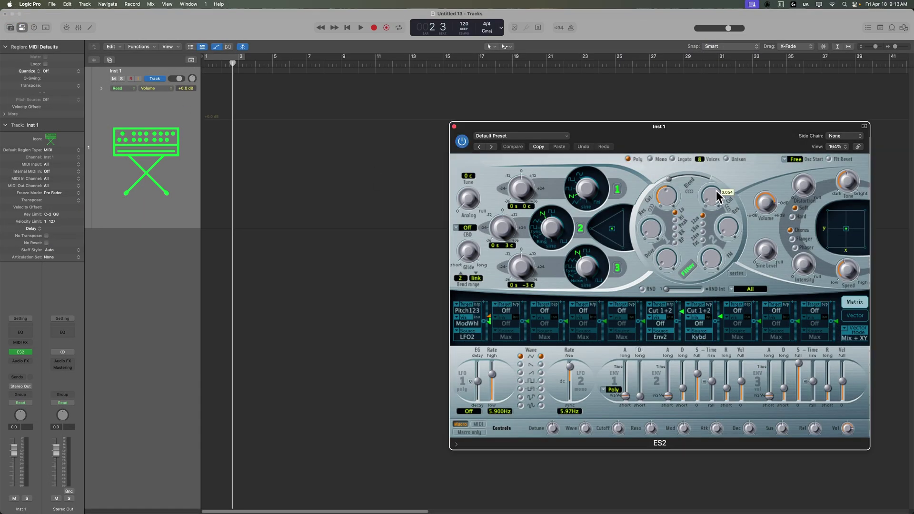
pyautogui.moveTo(716, 191); pyautogui.dragTo(728, 139)
pyautogui.moveTo(740, 186); pyautogui.dragTo(748, 160)
pyautogui.moveTo(720, 203); pyautogui.dragTo(721, 258)
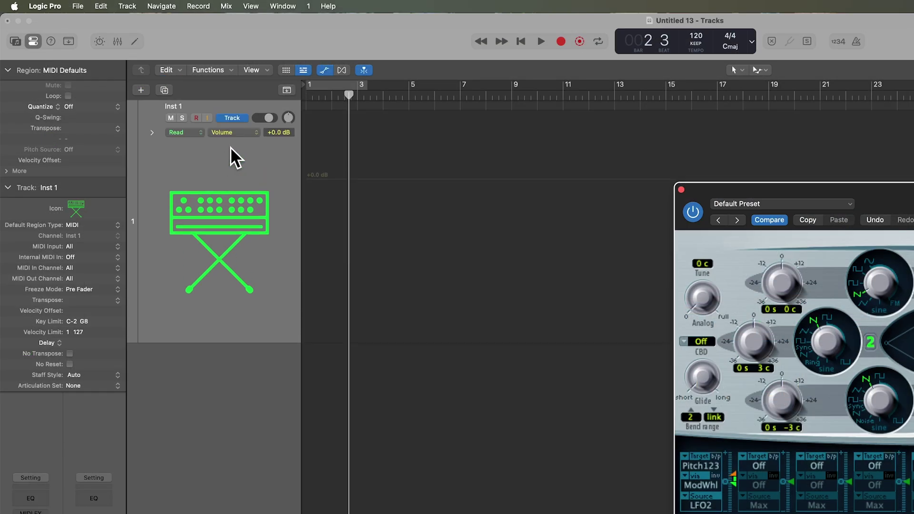
# Automate ES2's Filter 2 Cutoff with a rise to 0.742 and a fall to 0.184 before bar 3, and play it back.
pyautogui.click(238, 133)
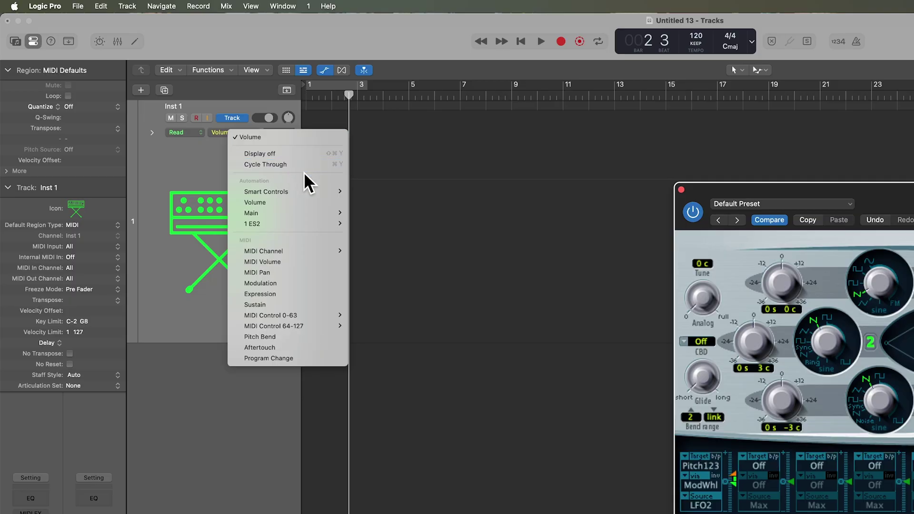
pyautogui.moveTo(301, 227)
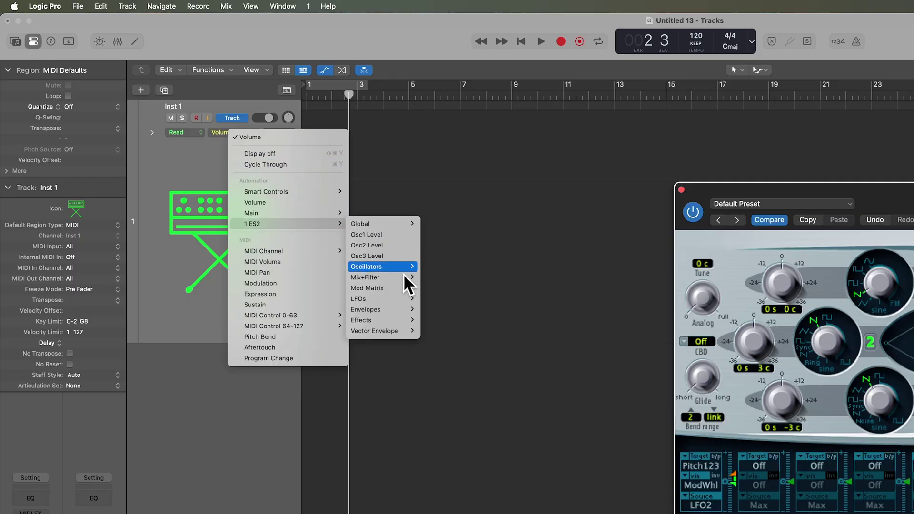
pyautogui.moveTo(399, 277)
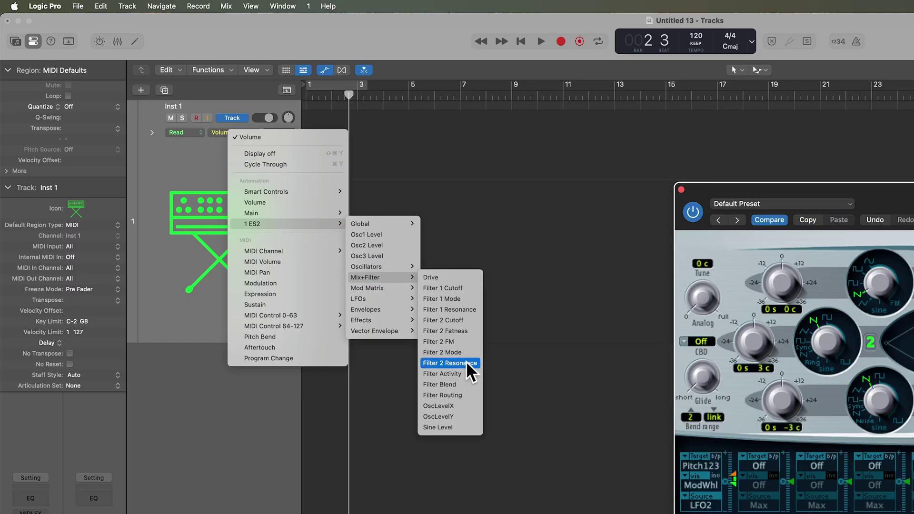
pyautogui.click(470, 319)
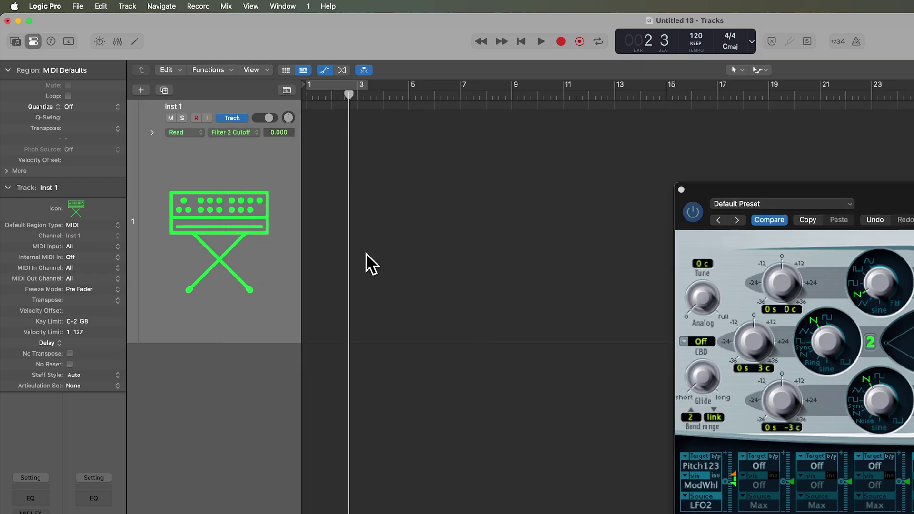
pyautogui.click(327, 342)
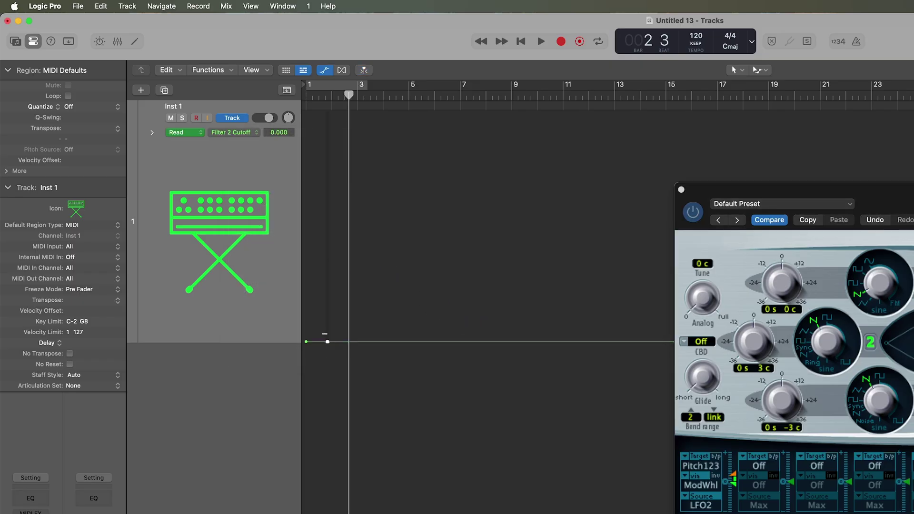
pyautogui.moveTo(327, 341); pyautogui.dragTo(379, 300)
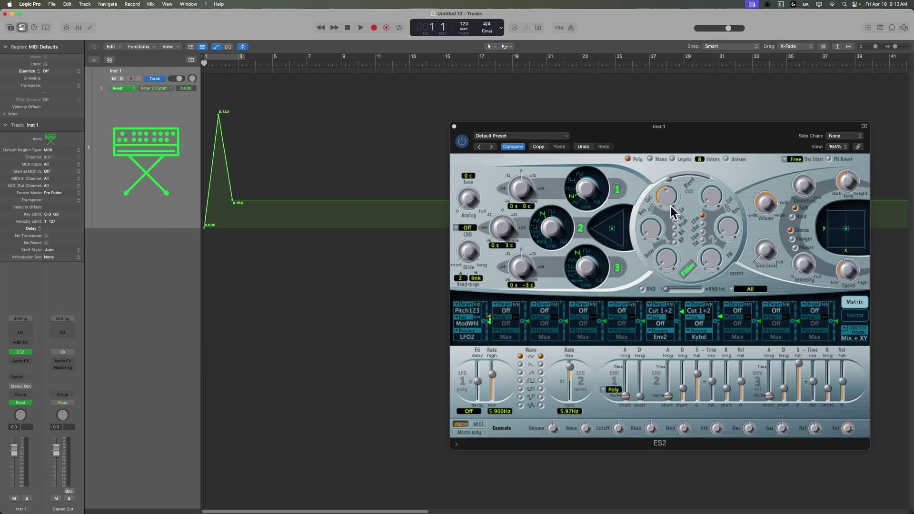
pyautogui.press('space')
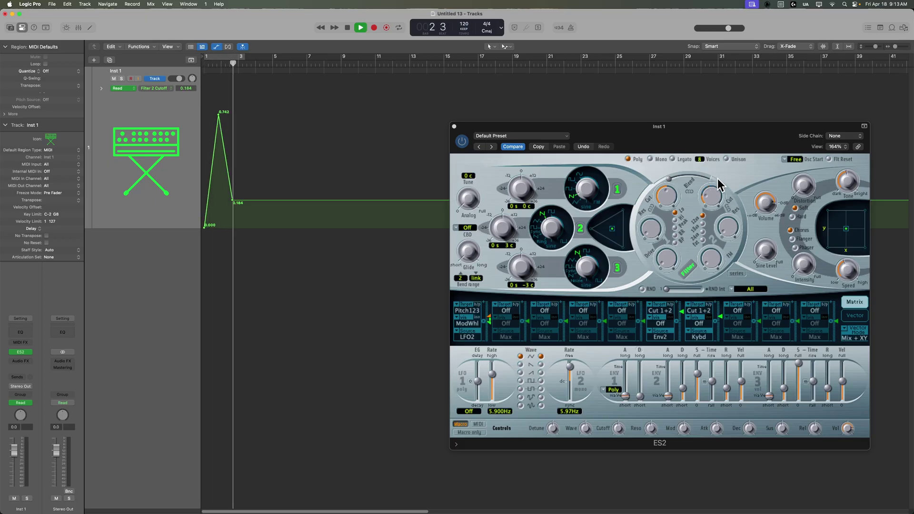
pyautogui.press('space')
# Show the track's Volume automation and enable Autoselect Automation Parameter in Read Mode.
pyautogui.click(155, 88)
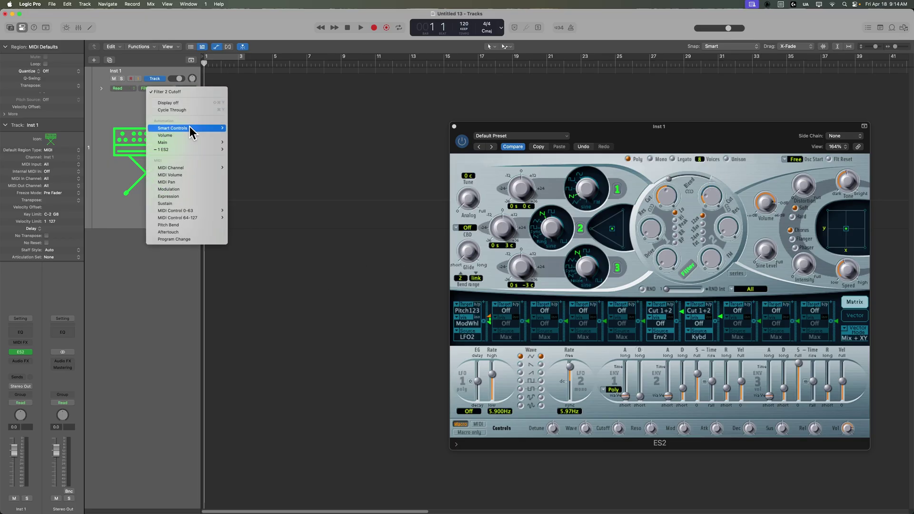
pyautogui.click(188, 136)
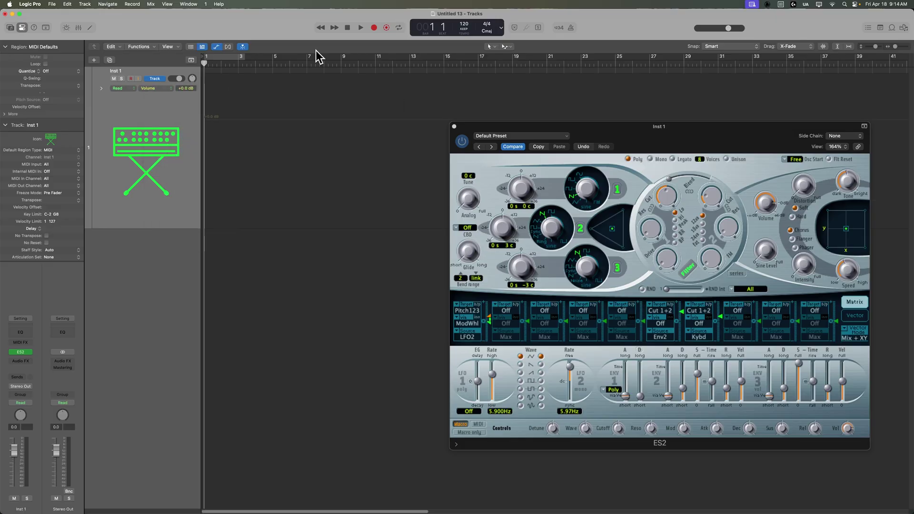
pyautogui.click(150, 4)
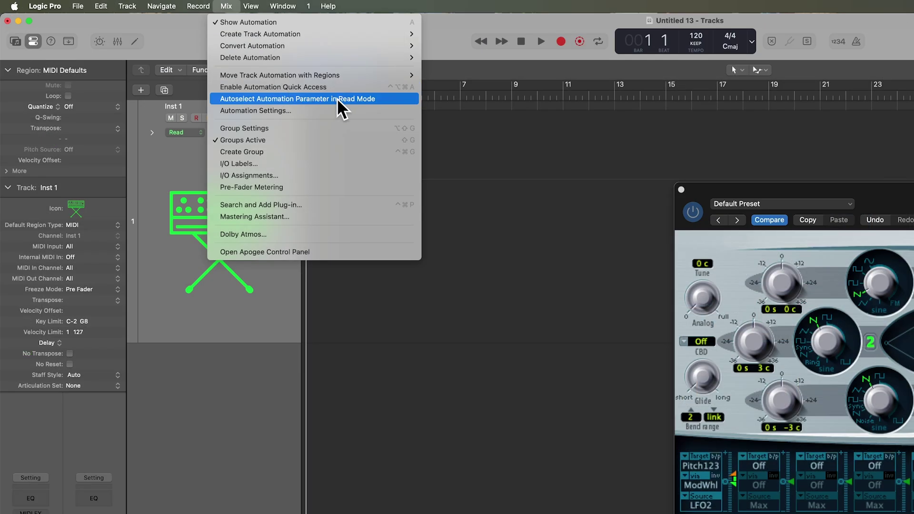
pyautogui.click(333, 100)
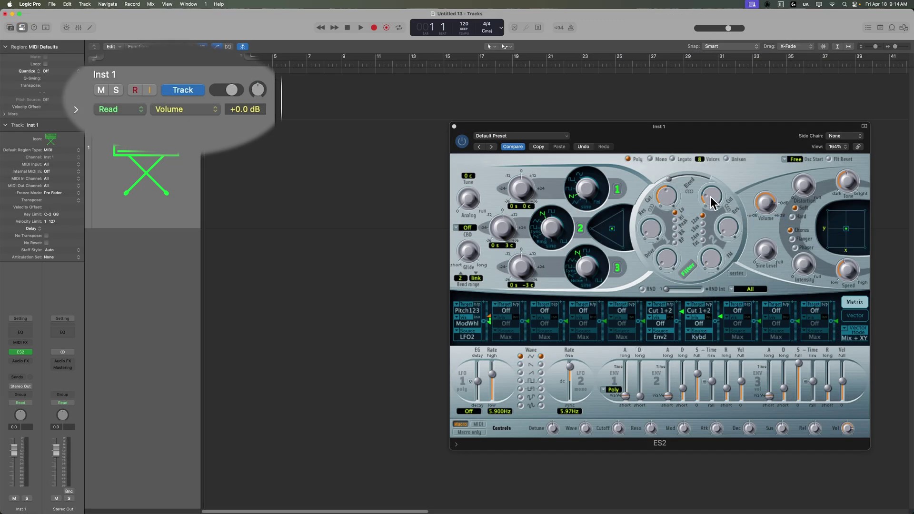
# Touch several ES2 filter, Analog and Oscillator 2 waveform controls to check whether the track's automation parameter follows each one.
pyautogui.click(711, 196)
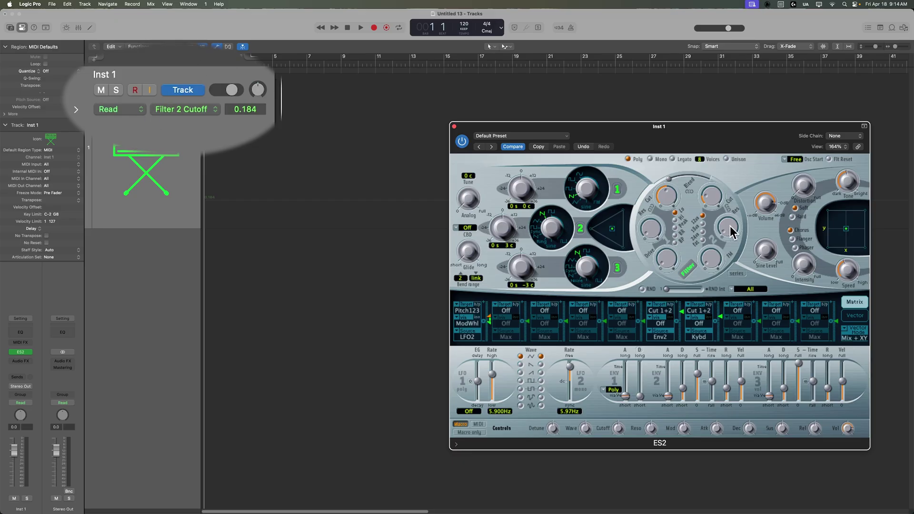
pyautogui.click(711, 262)
pyautogui.click(713, 199)
pyautogui.click(716, 266)
pyautogui.click(651, 234)
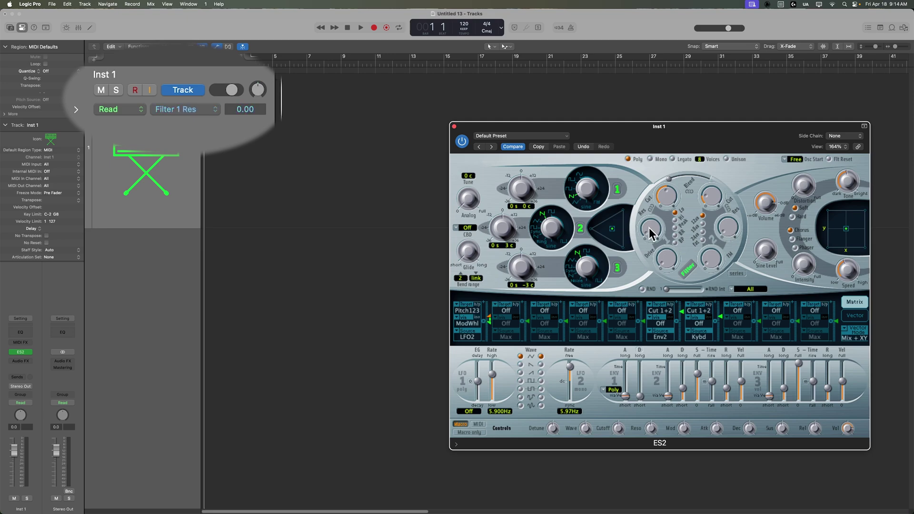
pyautogui.click(666, 197)
pyautogui.click(466, 200)
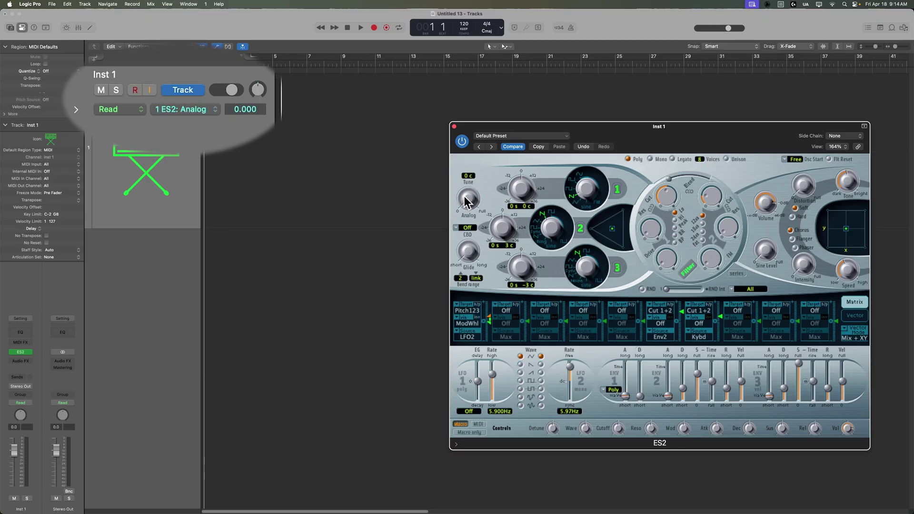
pyautogui.click(551, 231)
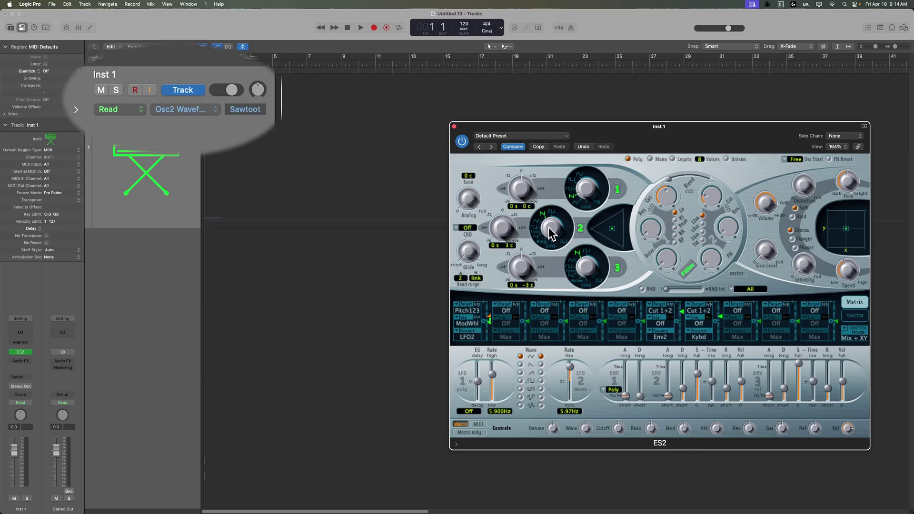
# Assign the Pencil Tool as the secondary tool and draw a wavy Filter 2 Cutoff curve from bar 1 to about bar 5, peaking at 0.604.
pyautogui.click(505, 47)
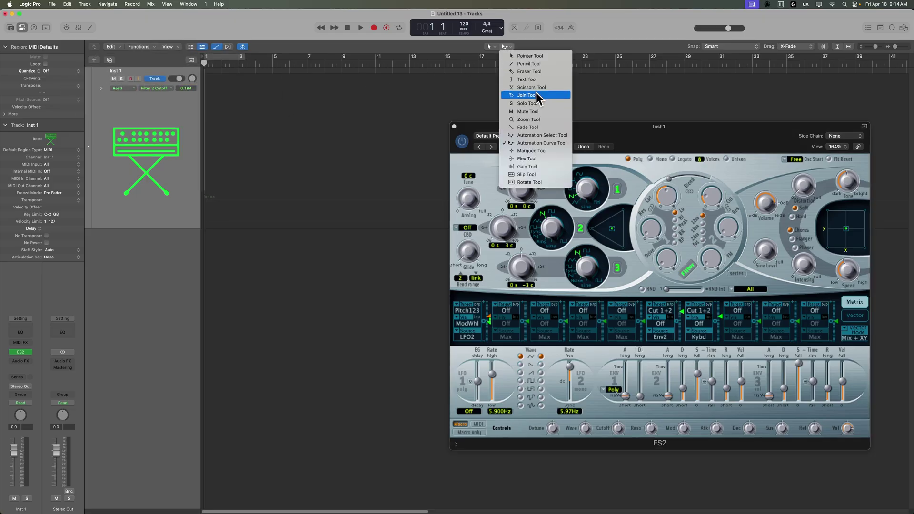
pyautogui.click(536, 64)
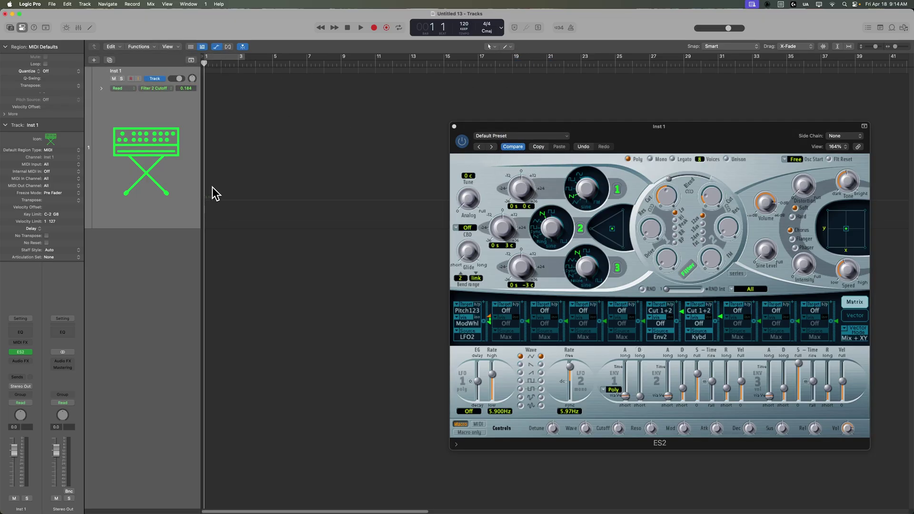
pyautogui.moveTo(214, 195)
pyautogui.mouseDown()
pyautogui.moveTo(225, 132)
pyautogui.moveTo(236, 201)
pyautogui.moveTo(254, 184)
pyautogui.moveTo(273, 208)
pyautogui.moveTo(218, 158)
pyautogui.mouseUp()
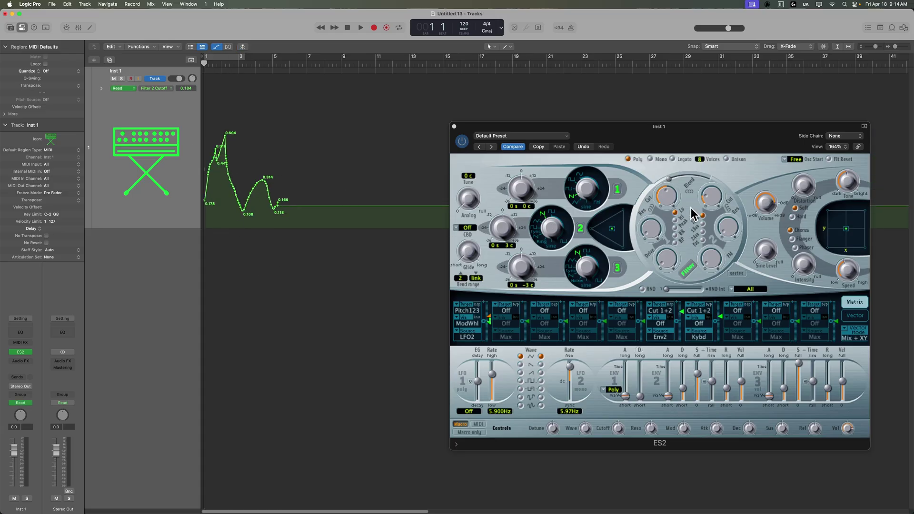
# Draw automation for Filter 2 Resonance ending at 0.70, and for Filter 1 Resonance peaking at 0.84 and ending at 0.37.
pyautogui.click(731, 230)
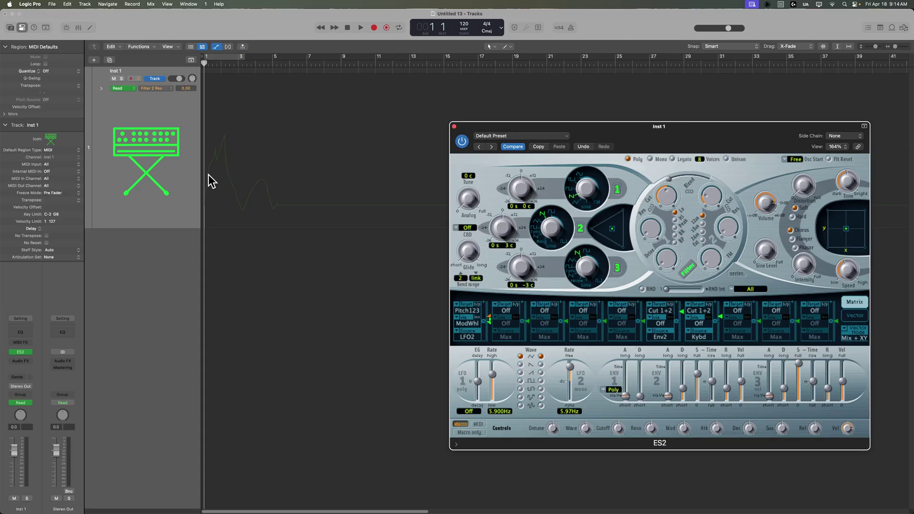
pyautogui.click(224, 144)
pyautogui.moveTo(223, 149)
pyautogui.mouseDown()
pyautogui.moveTo(223, 123)
pyautogui.moveTo(244, 188)
pyautogui.moveTo(264, 119)
pyautogui.mouseUp()
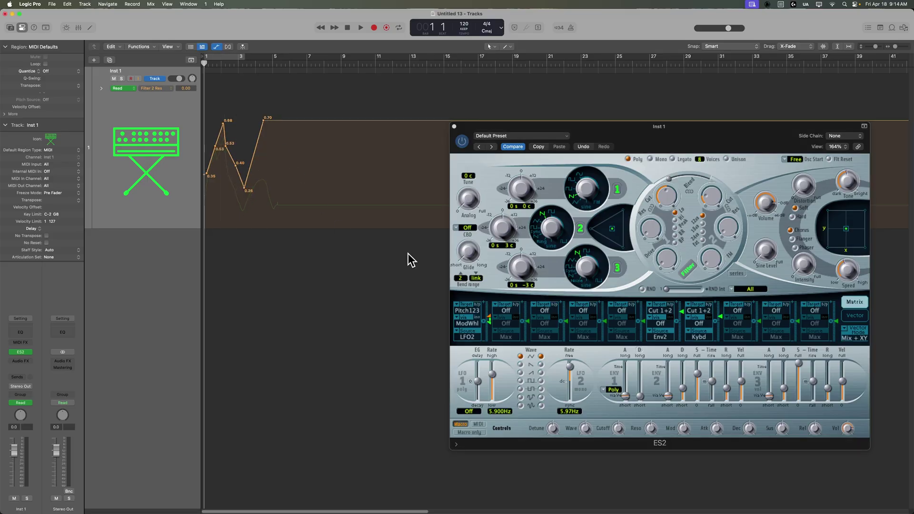
pyautogui.click(652, 235)
pyautogui.moveTo(218, 176)
pyautogui.mouseDown()
pyautogui.moveTo(244, 136)
pyautogui.moveTo(251, 207)
pyautogui.moveTo(238, 98)
pyautogui.moveTo(245, 173)
pyautogui.mouseUp()
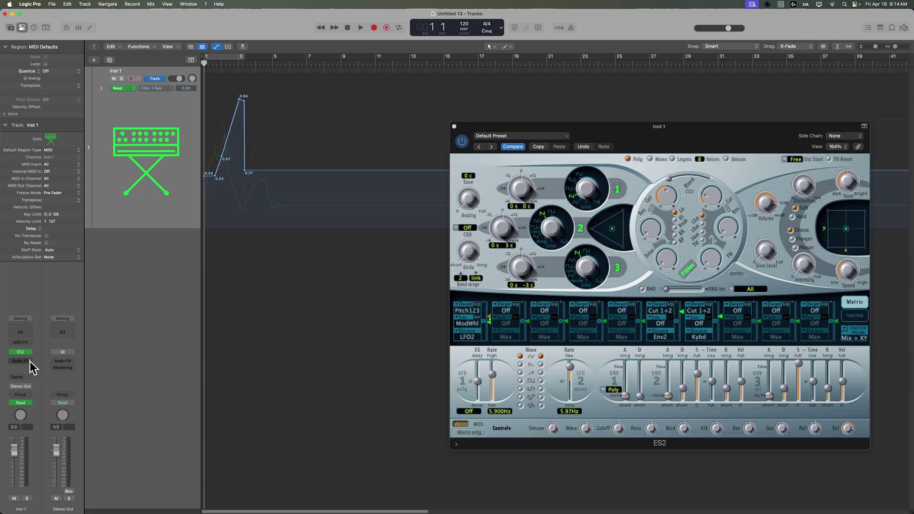
# Insert a stereo ChromaVerb on the Inst 1 track and arrange the reverb and ES2 windows so both are visible.
pyautogui.click(29, 360)
pyautogui.moveTo(35, 370)
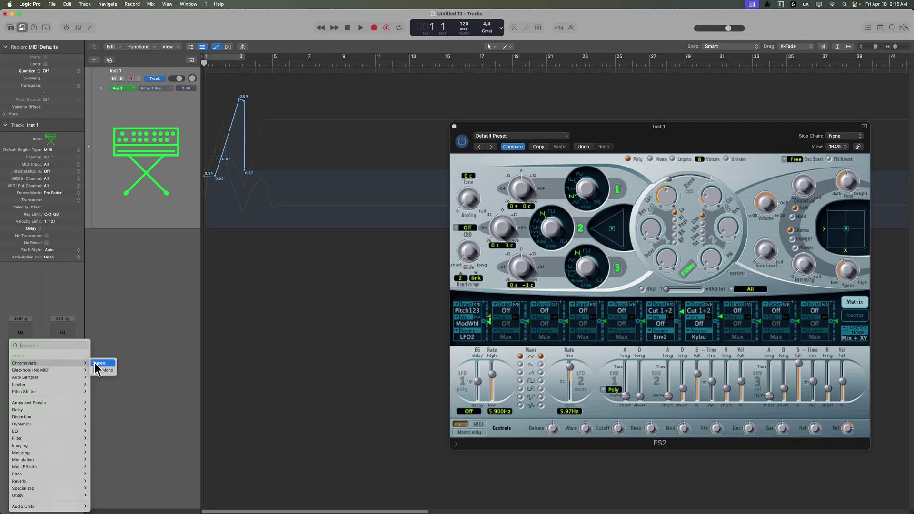
pyautogui.click(99, 363)
pyautogui.moveTo(537, 123); pyautogui.dragTo(308, 232)
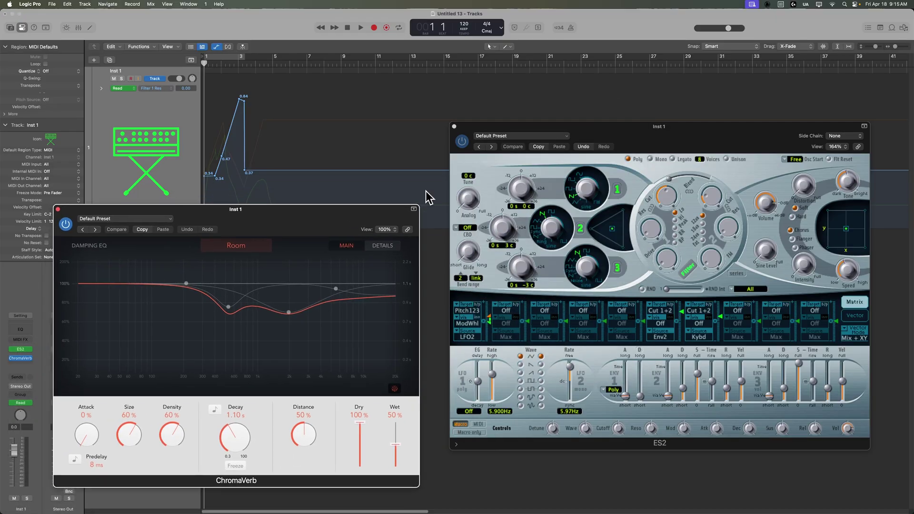
pyautogui.moveTo(623, 138); pyautogui.dragTo(658, 96)
pyautogui.moveTo(371, 216); pyautogui.dragTo(417, 213)
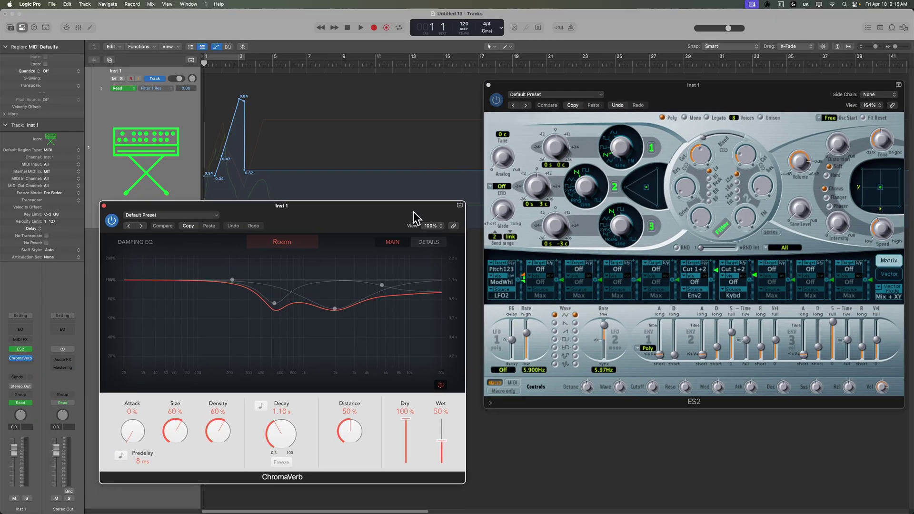
# Set ChromaVerb's Wet level to 26%.
pyautogui.click(442, 445)
pyautogui.moveTo(442, 447); pyautogui.dragTo(451, 457)
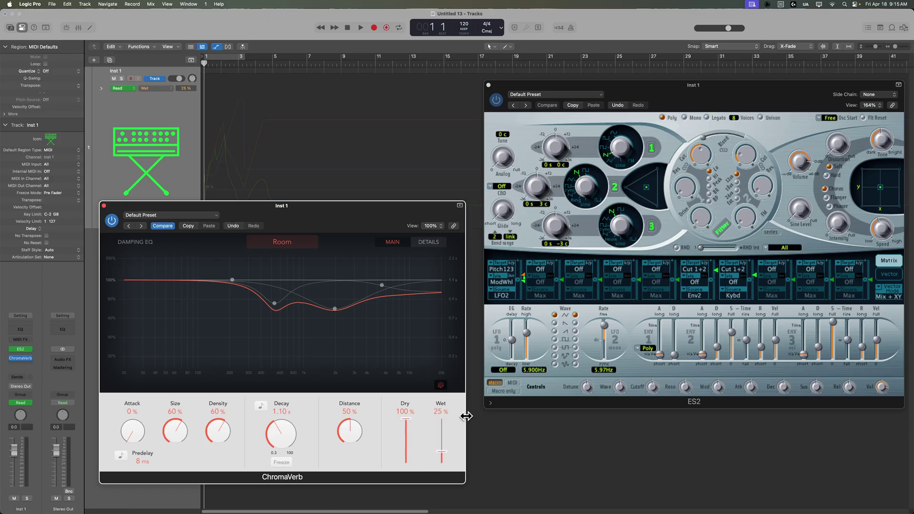
pyautogui.moveTo(443, 460); pyautogui.dragTo(454, 423)
pyautogui.click(439, 432)
# Draw Wet automation that rises from 26% to a peak just after bar 2 and falls back by about bar 4.
pyautogui.click(223, 145)
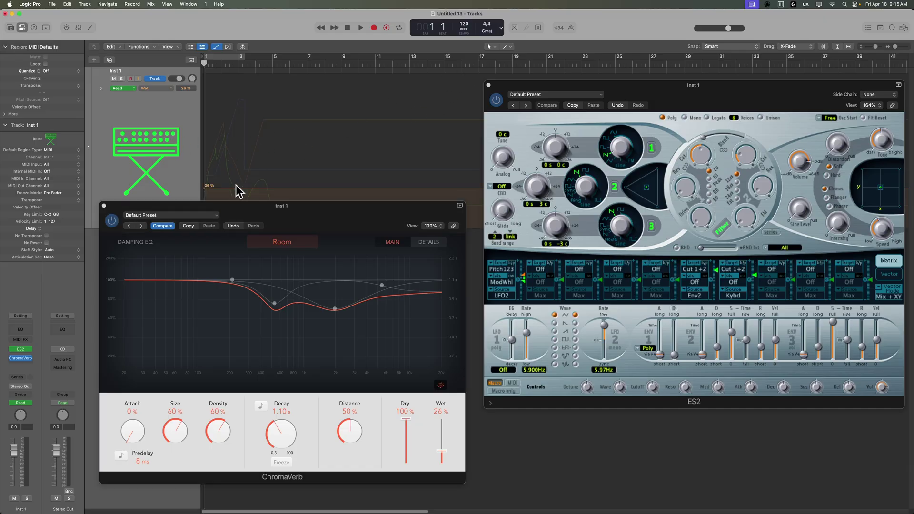
pyautogui.moveTo(212, 189); pyautogui.dragTo(225, 97)
pyautogui.click(237, 150)
pyautogui.moveTo(270, 161); pyautogui.dragTo(254, 181)
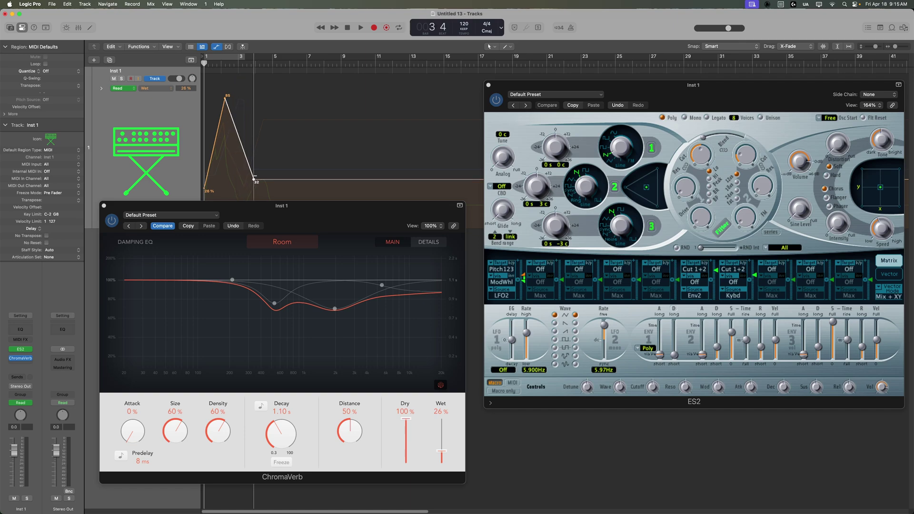
# Set a cycle range over bars 1 to 5 and play back the ES2 and ChromaVerb automation.
pyautogui.moveTo(218, 57); pyautogui.dragTo(272, 57)
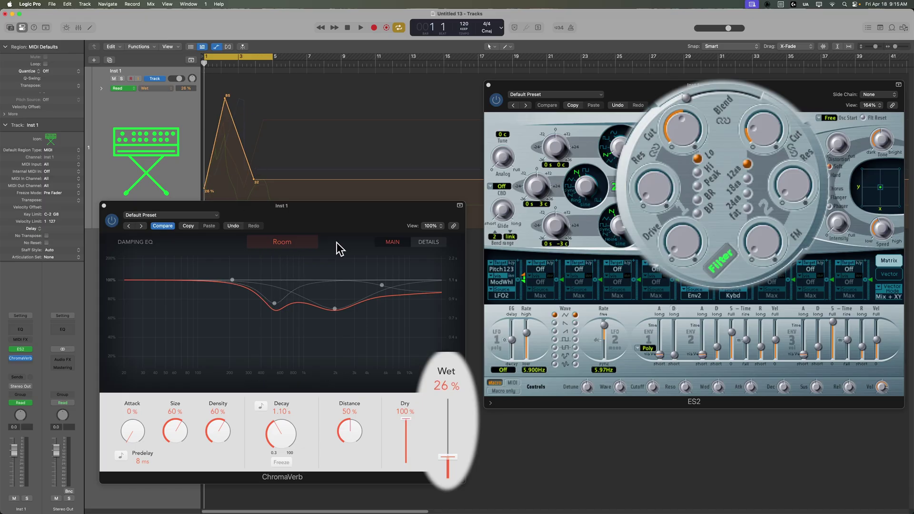
pyautogui.press('space')
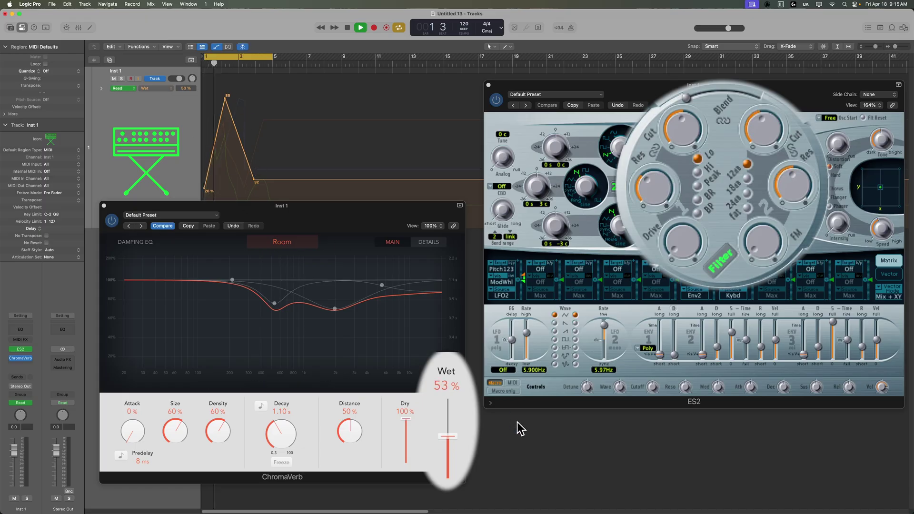